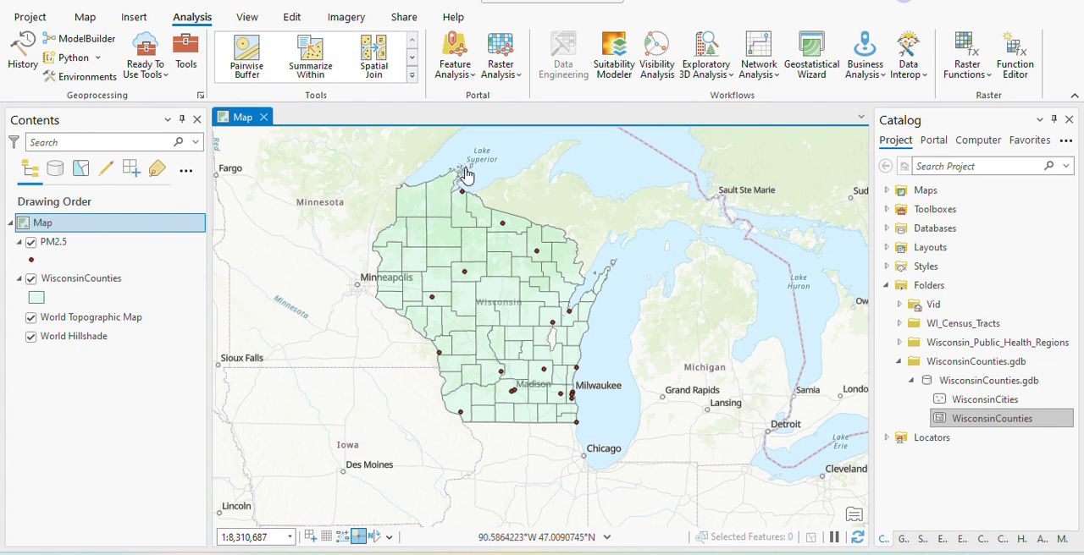
scroll(464, 174, up, 2)
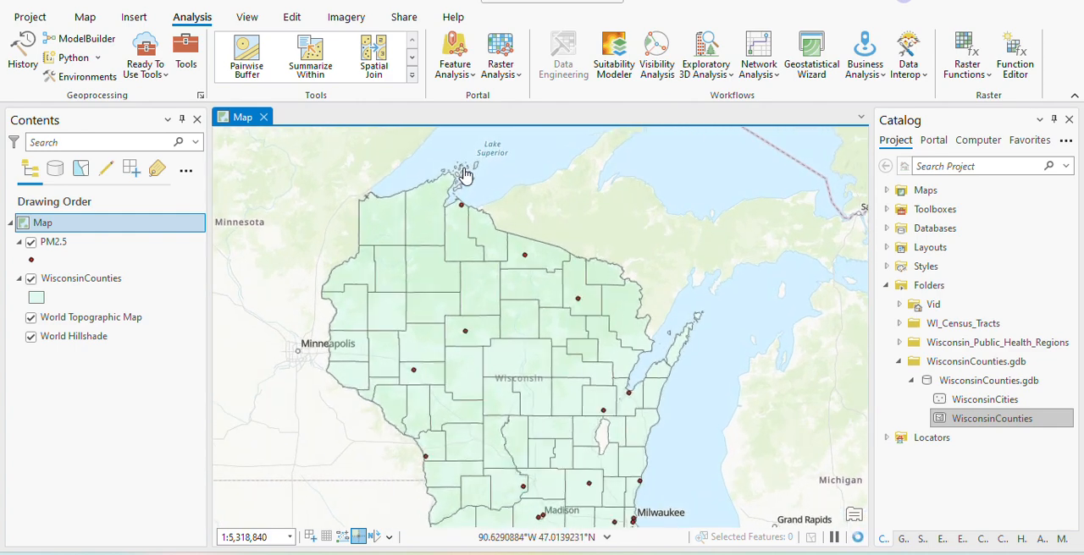
scroll(465, 173, down, 2)
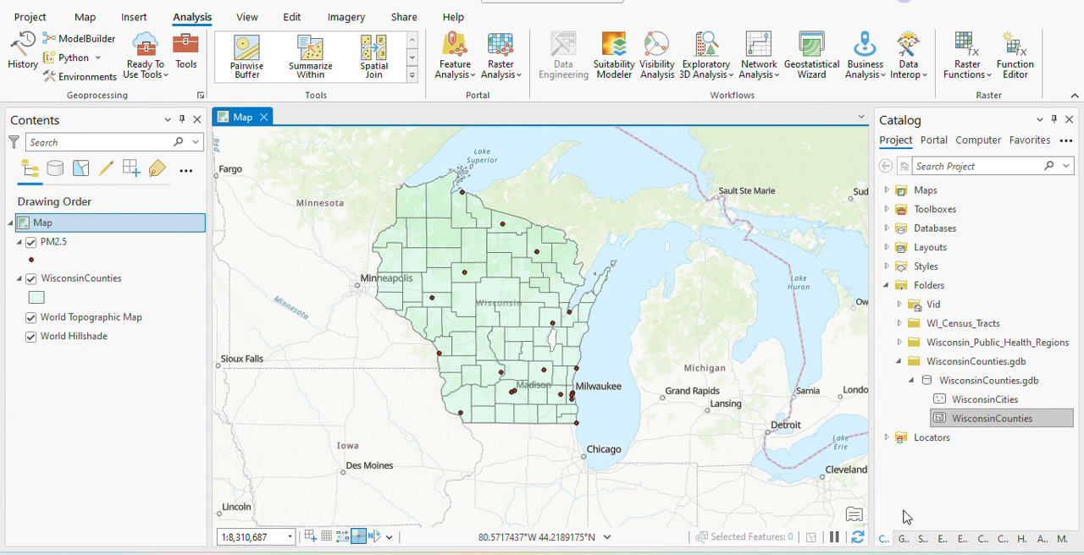
click(902, 541)
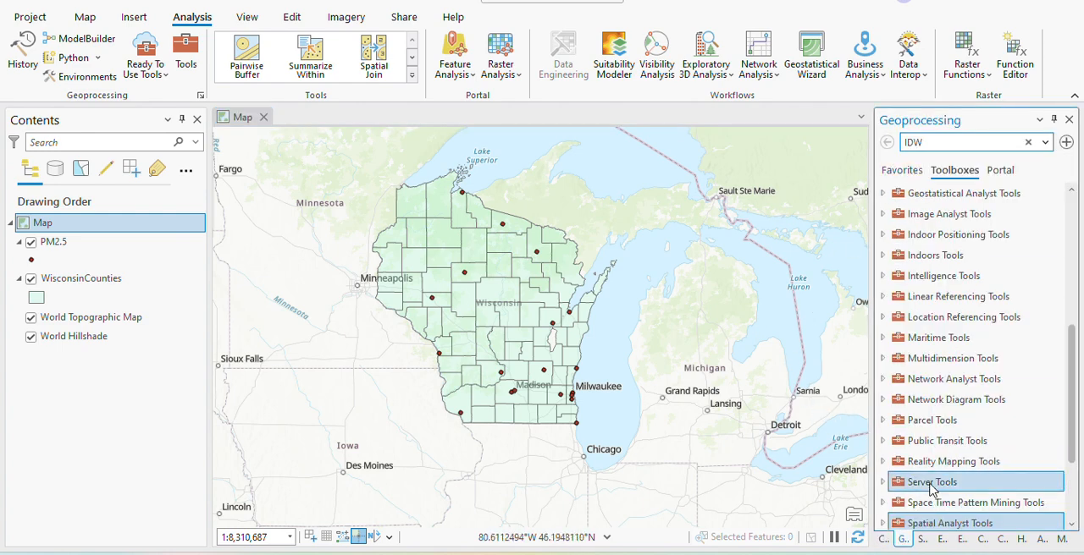
click(886, 539)
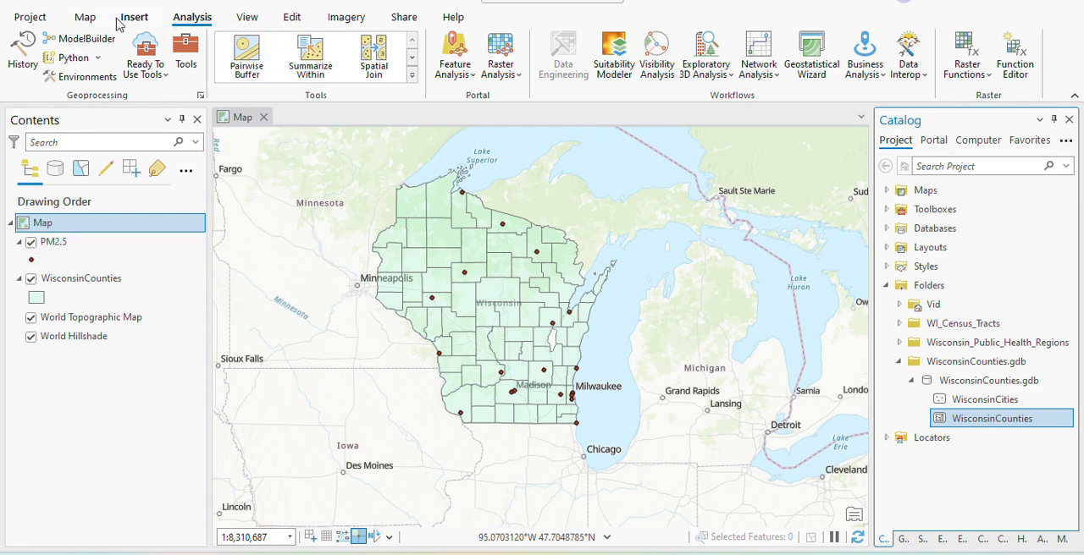
Set up XY Table To Point with Sheet1$ from PM2.5_WI.xlsx as the input table.
click(145, 25)
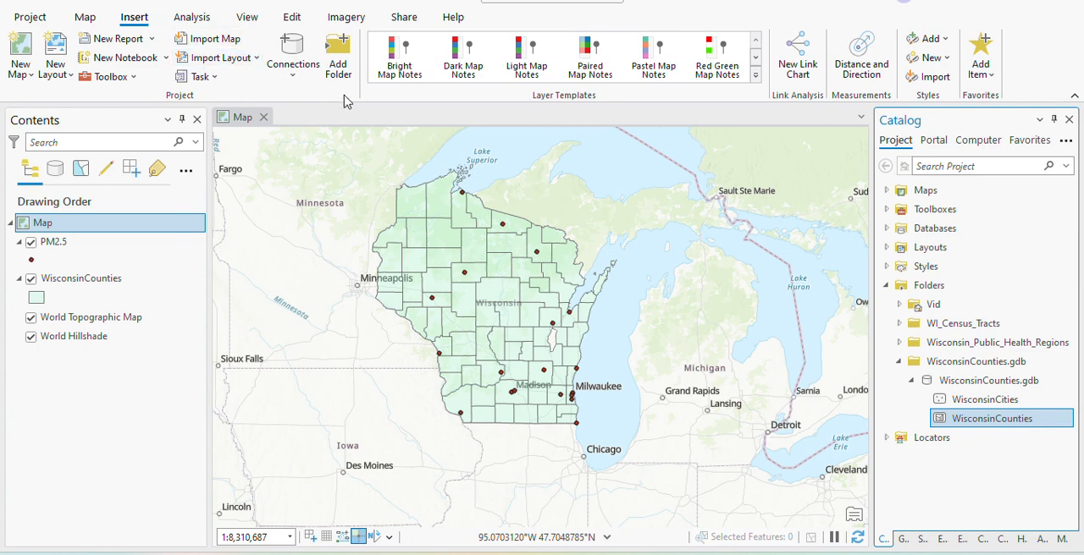
click(87, 18)
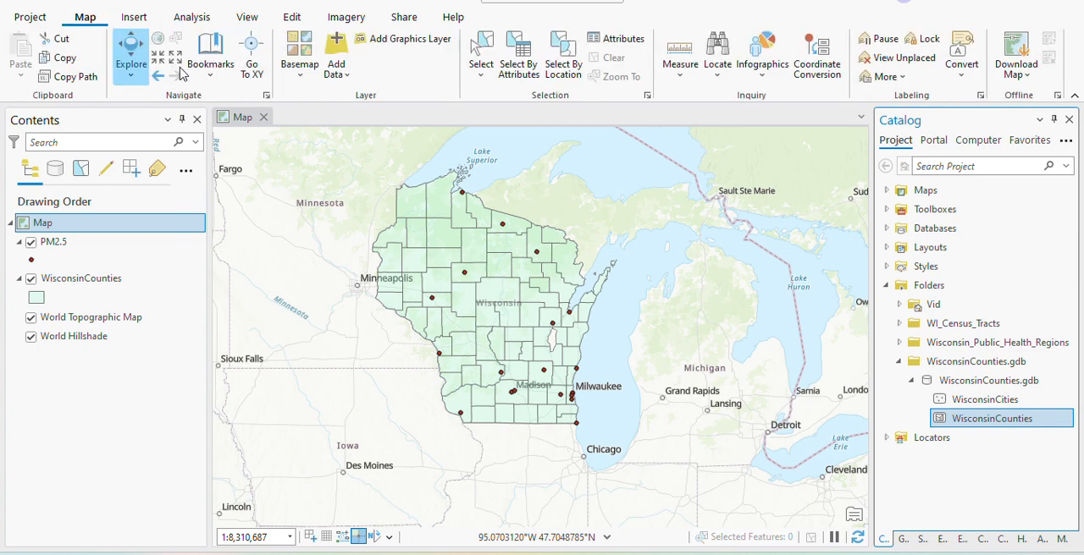
click(336, 73)
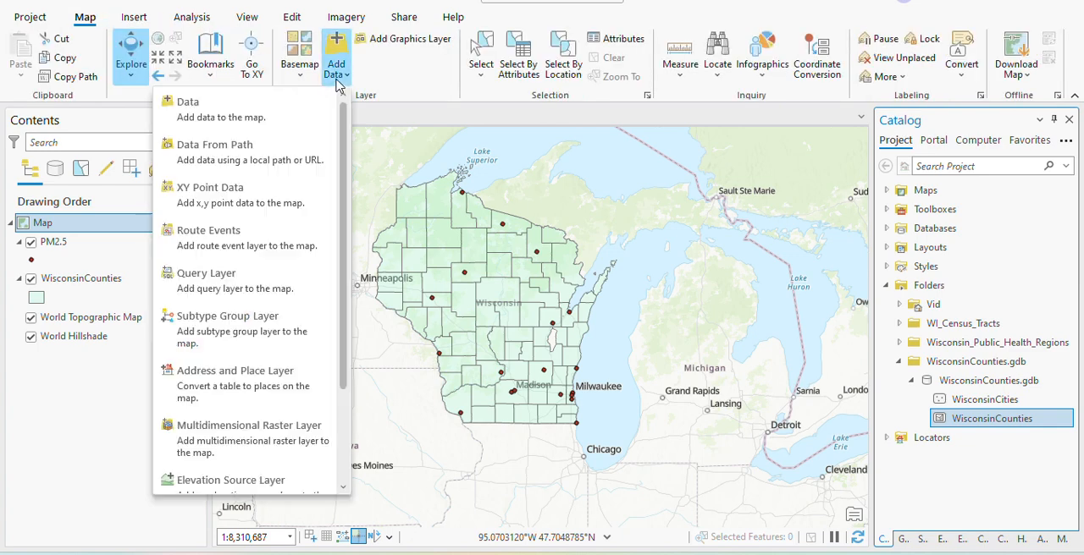
click(239, 207)
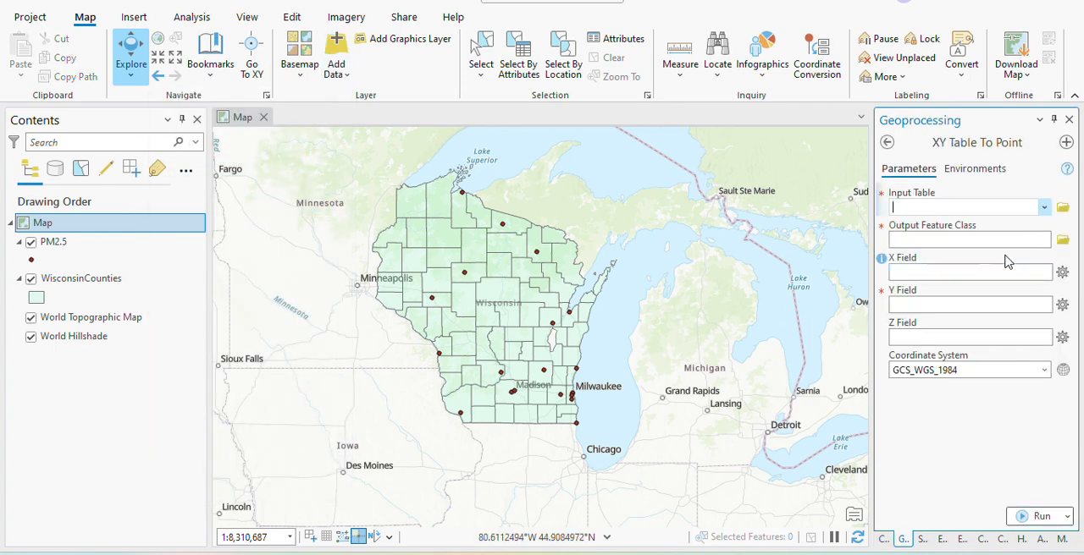
click(1062, 209)
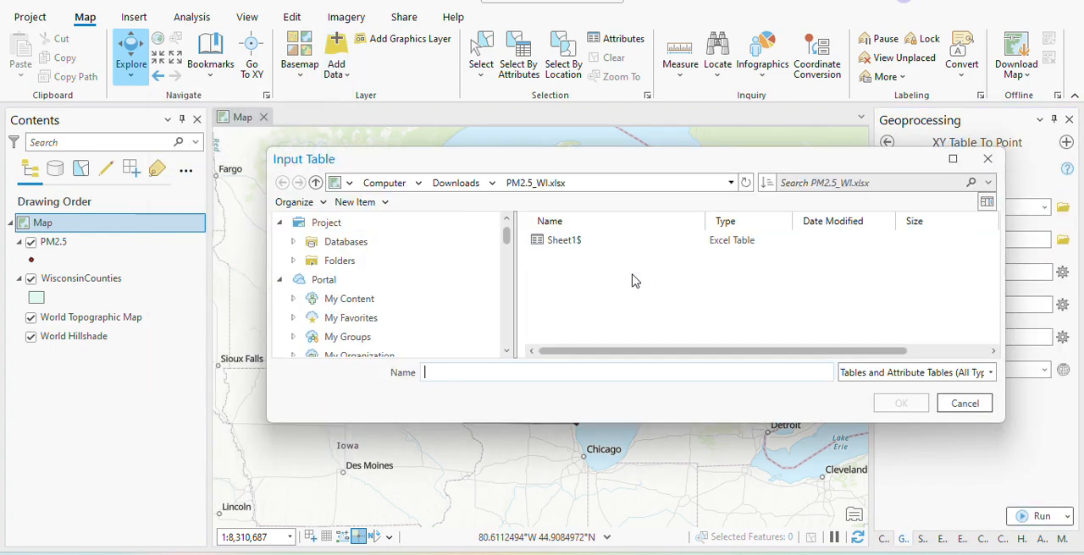
click(605, 242)
click(900, 404)
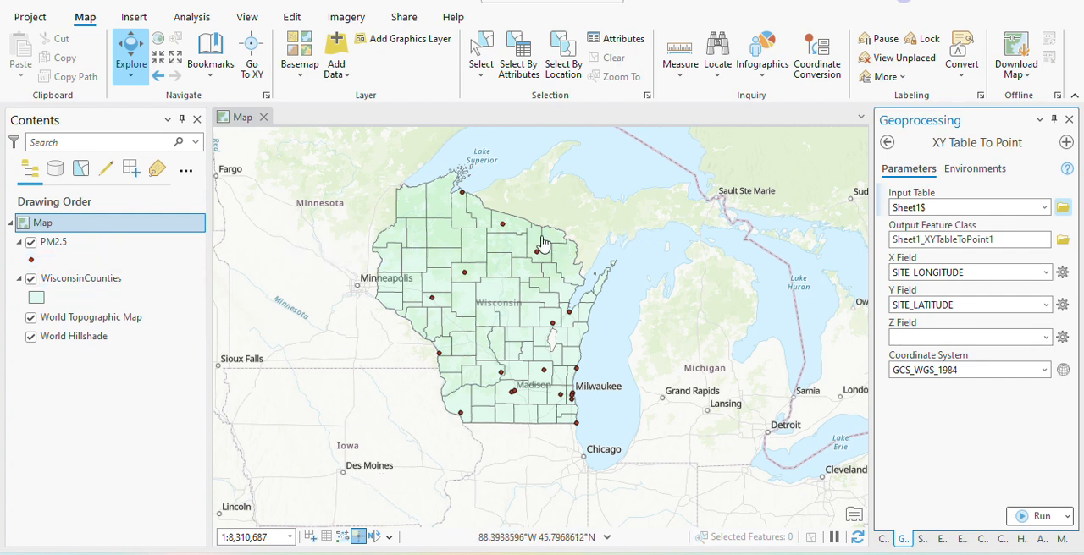
Inspect the yearly PM and AQI attributes of several PM2.5 monitoring points across Wisconsin.
click(463, 194)
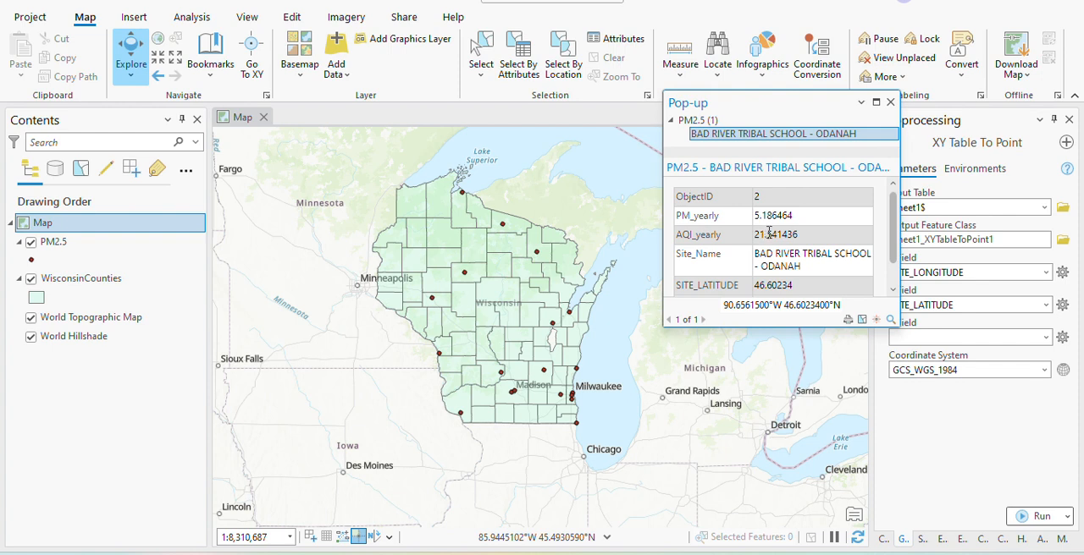
scroll(769, 237, down, 1)
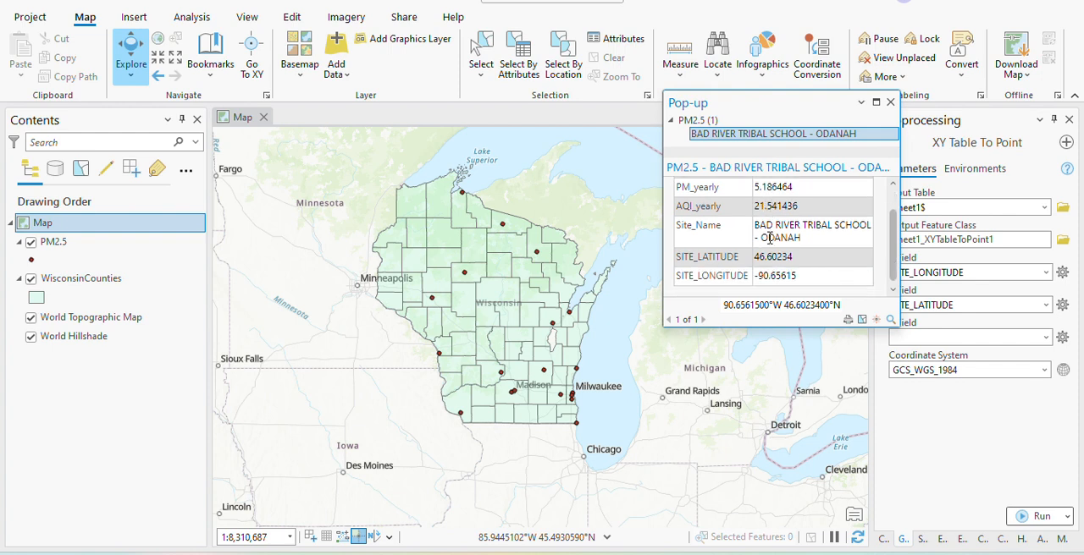
click(502, 227)
click(536, 251)
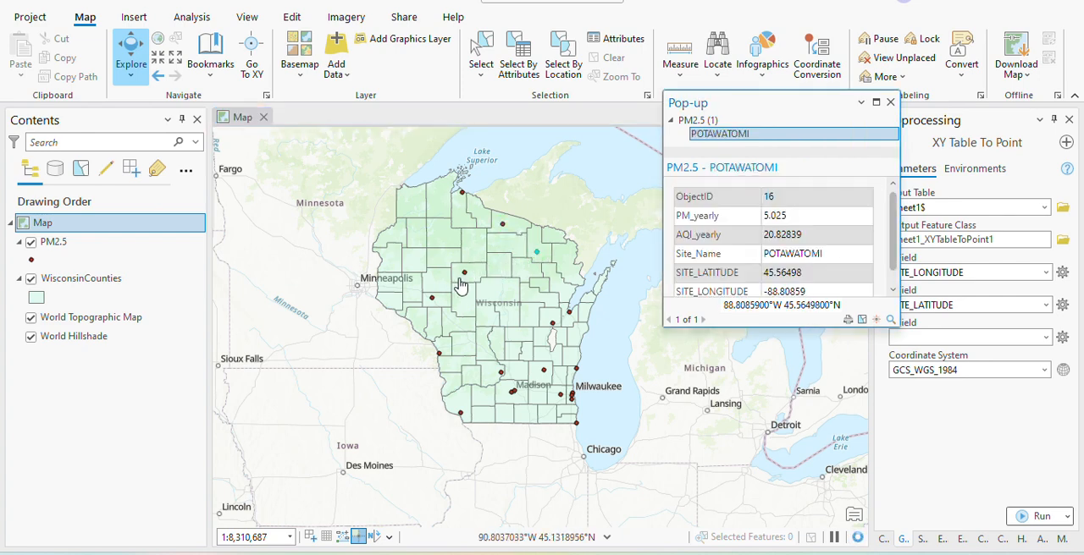
click(464, 272)
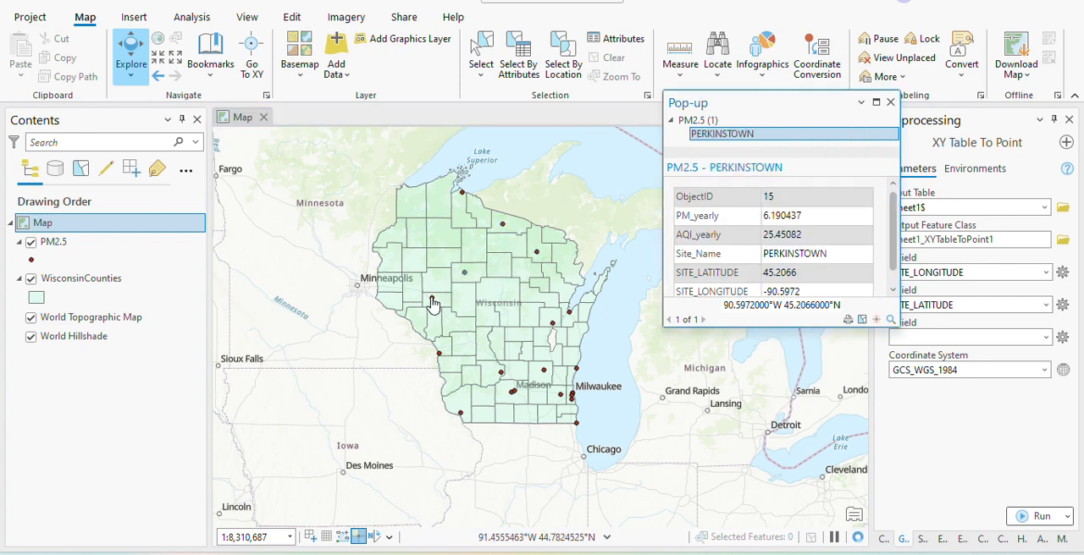
click(432, 299)
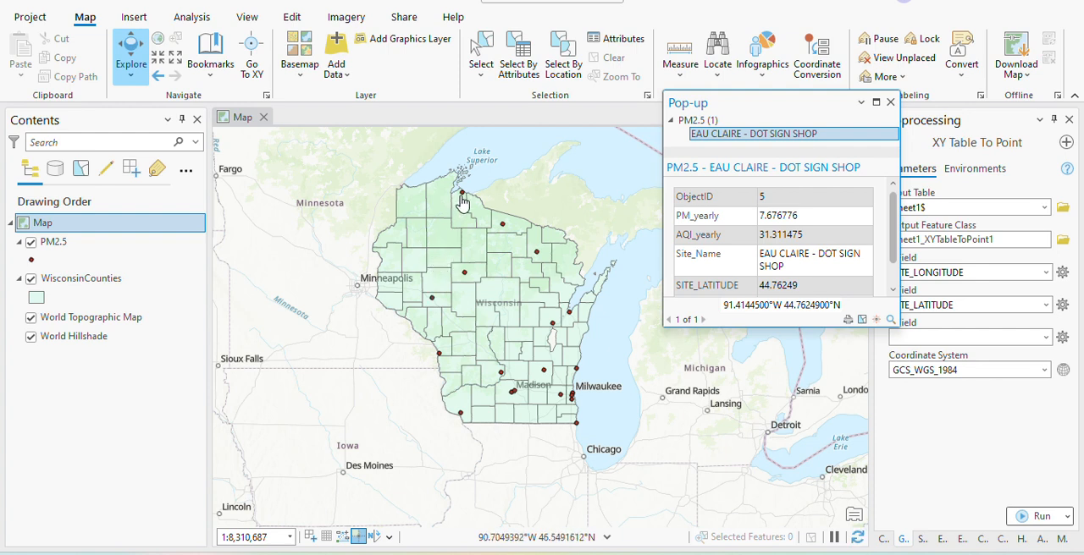
click(503, 227)
click(537, 254)
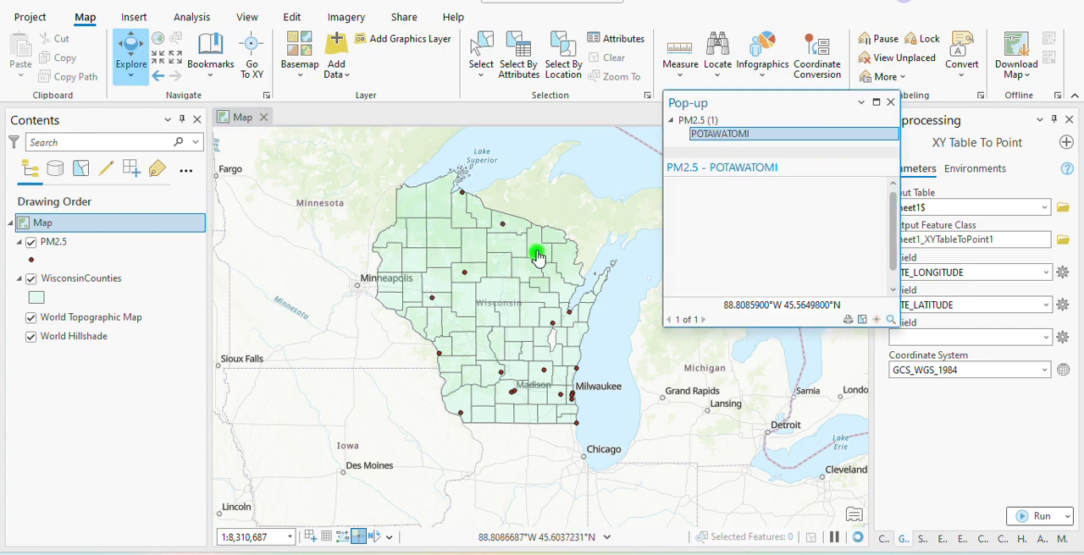
click(569, 312)
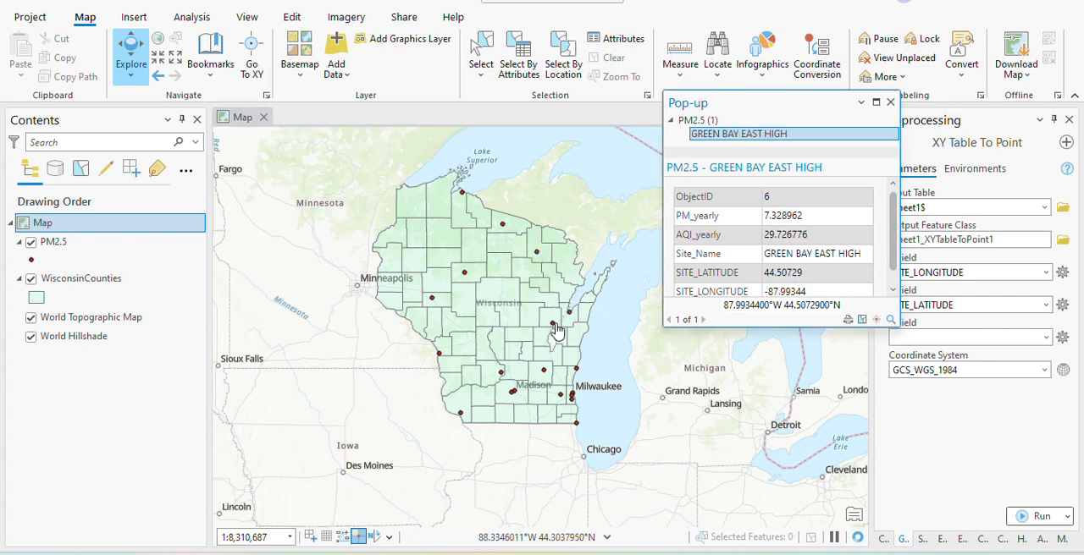
click(553, 324)
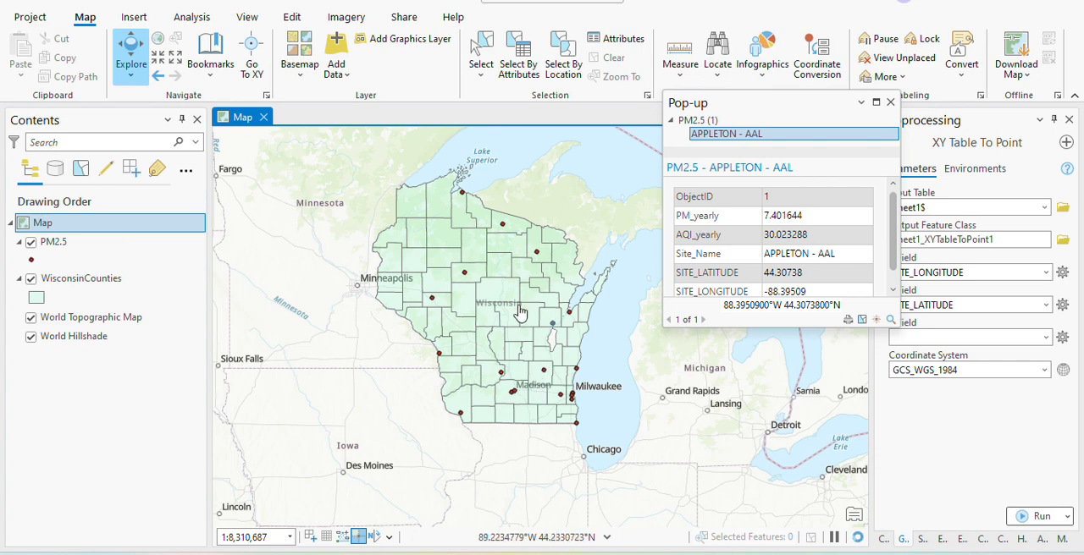
click(537, 211)
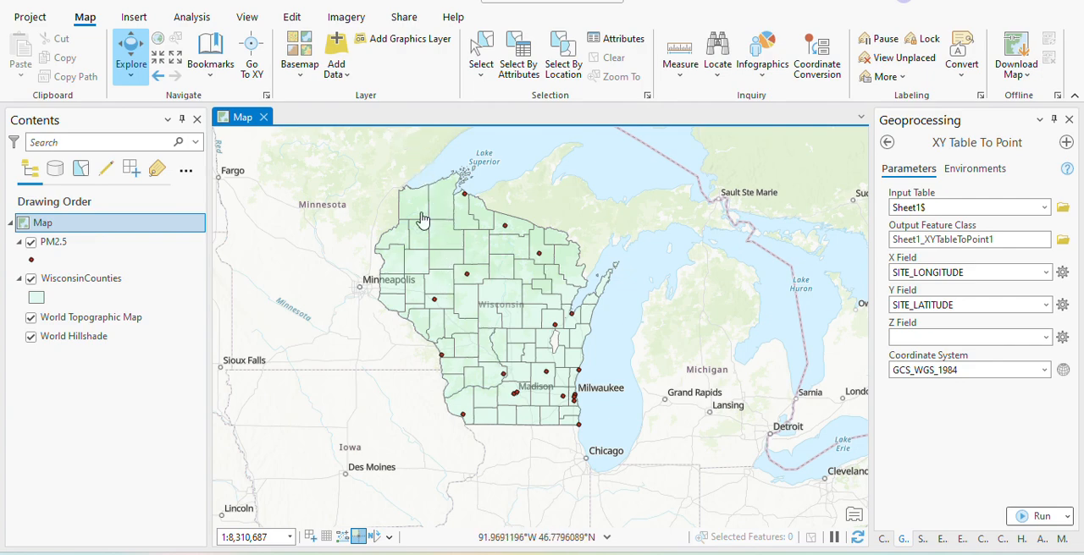
scroll(471, 355, down, 3)
scroll(432, 322, up, 5)
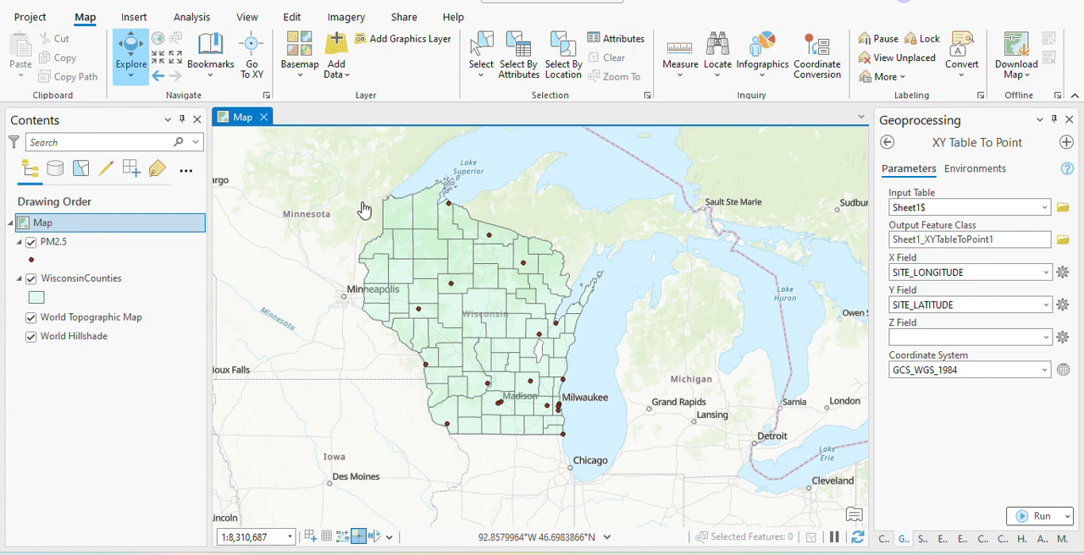
scroll(355, 199, down, 1)
scroll(330, 173, up, 1)
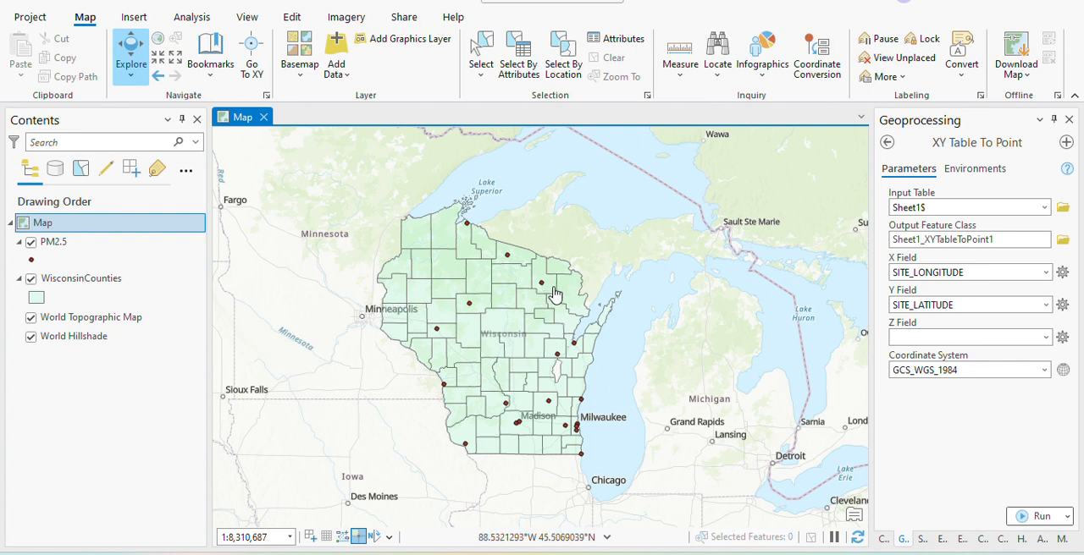
Bring up the geoprocessing toolboxes and clear the IDW text from the tool search.
click(192, 17)
click(186, 66)
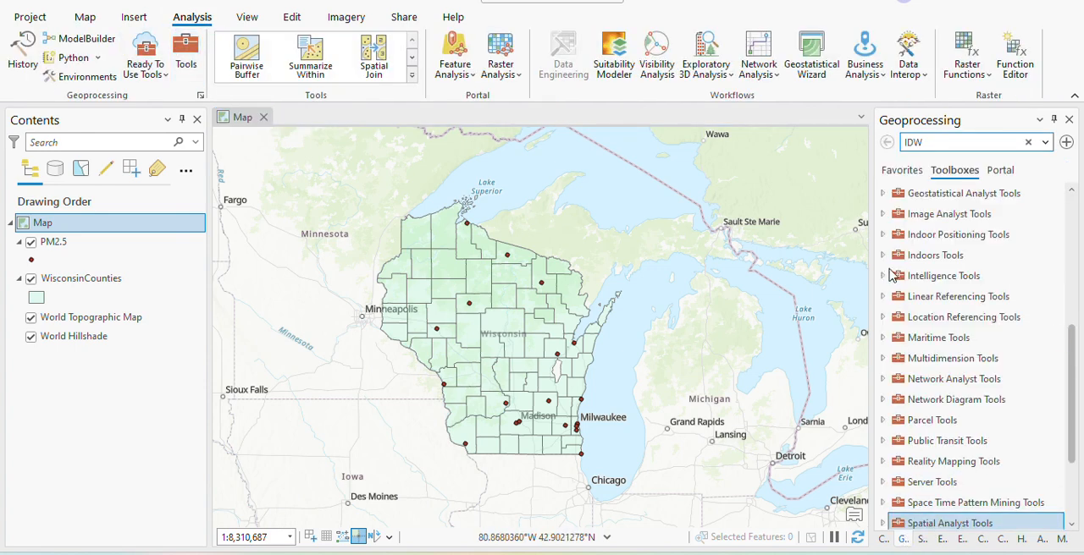
double_click(942, 141)
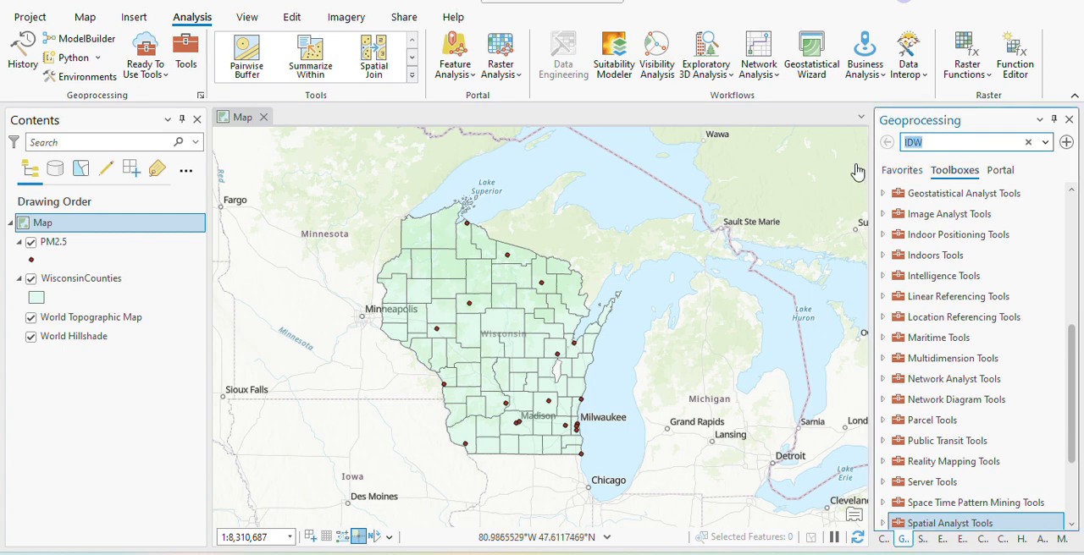
key(BackSpace)
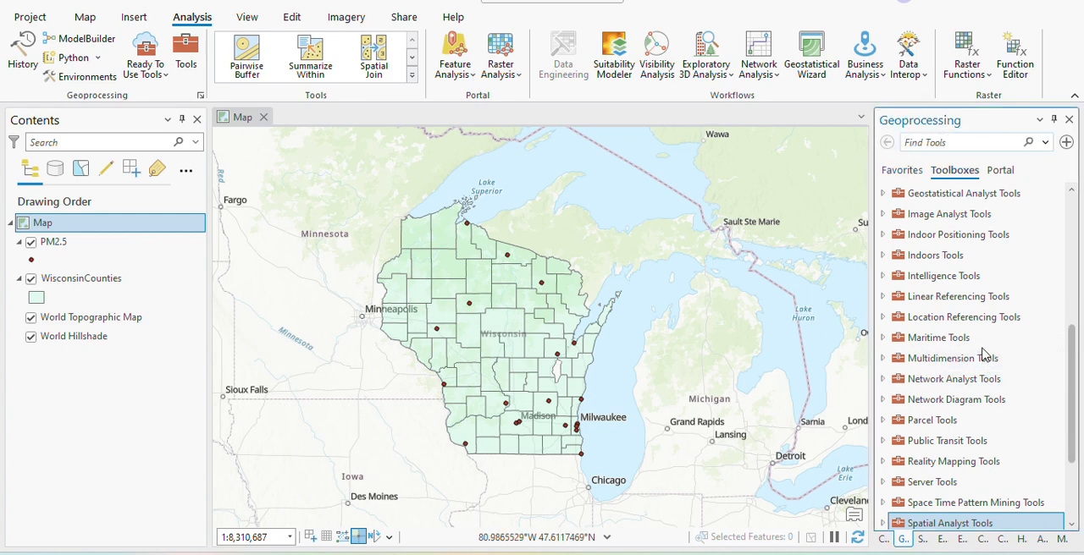
Open the IDW tool from the Interpolation toolset of Spatial Analyst Tools.
scroll(985, 355, down, 2)
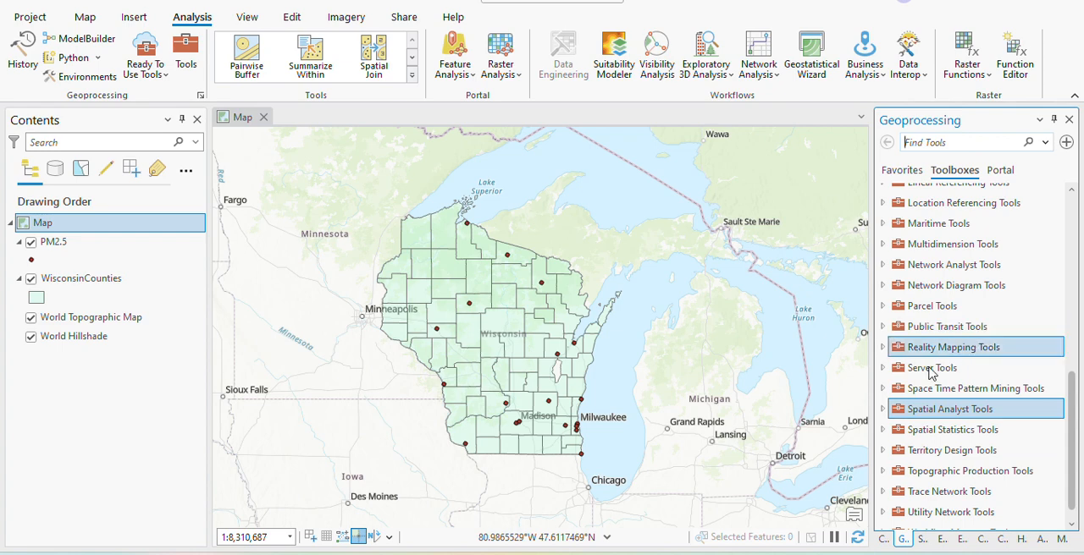
click(883, 410)
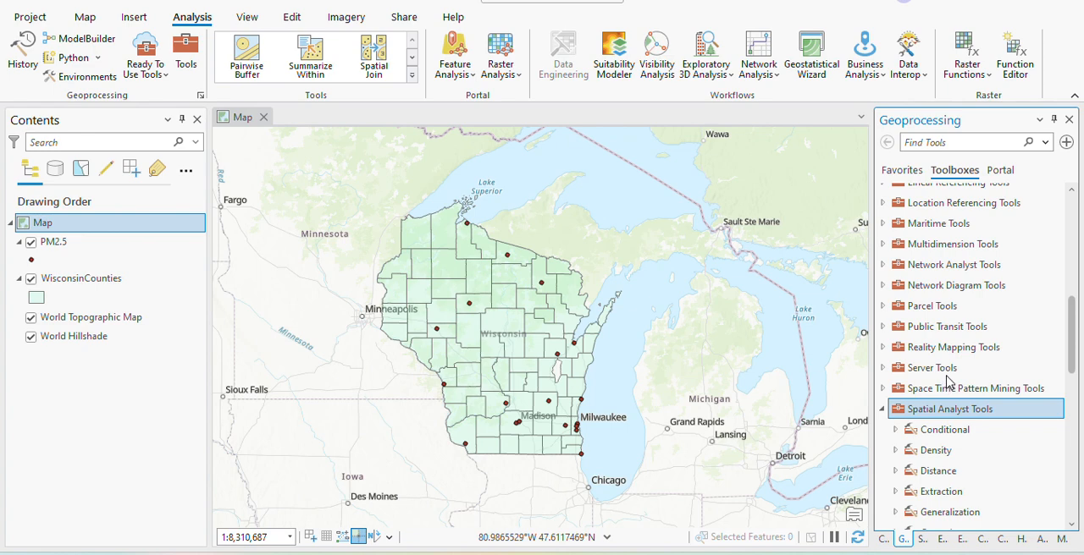
scroll(950, 387, down, 2)
scroll(941, 463, down, 2)
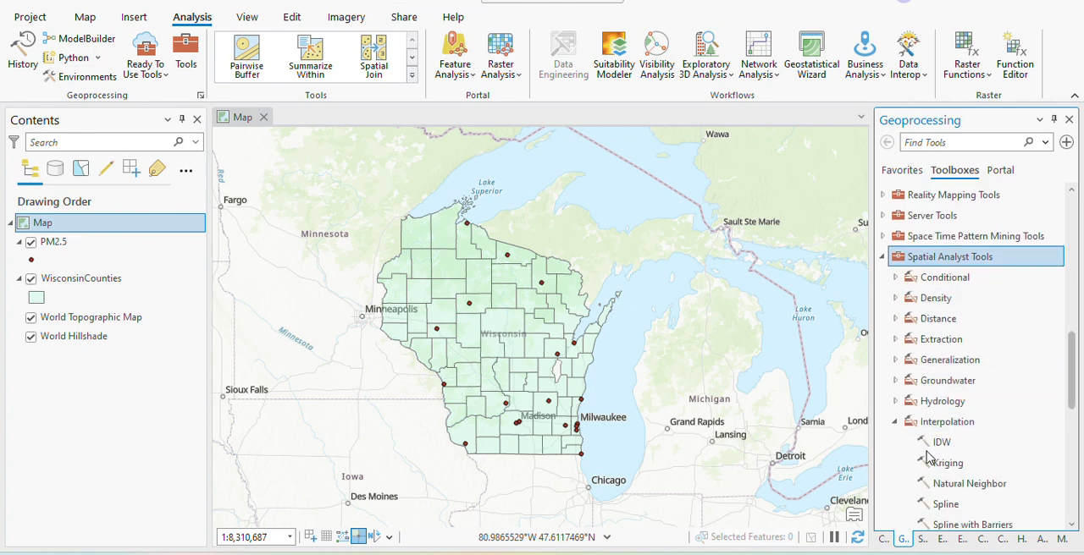
click(897, 424)
click(896, 424)
scroll(945, 439, down, 2)
click(945, 332)
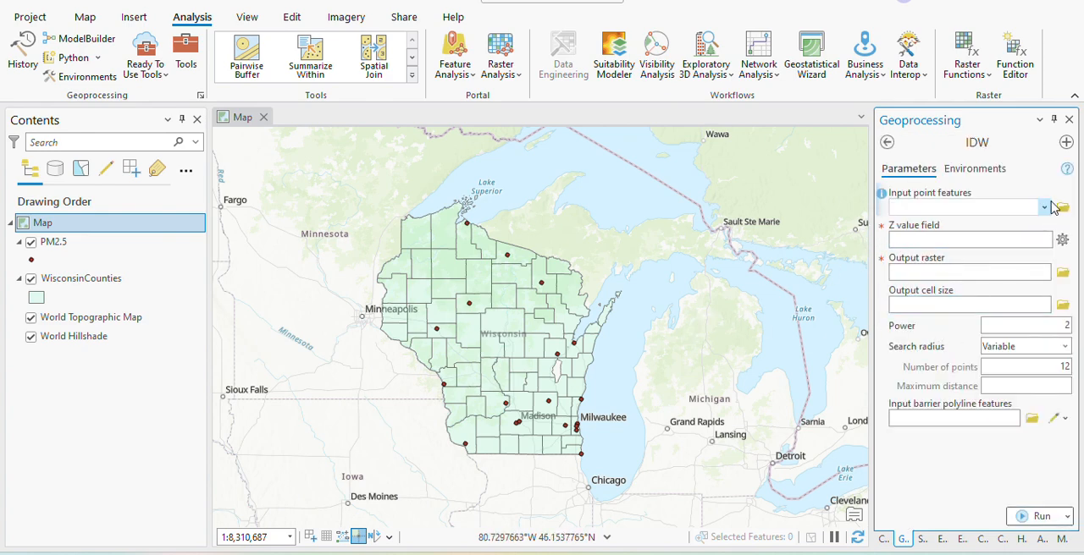
Run IDW on the PM2.5 points with PM_yearly as the Z value field, power 2 and the default processing extent.
click(1044, 208)
click(923, 225)
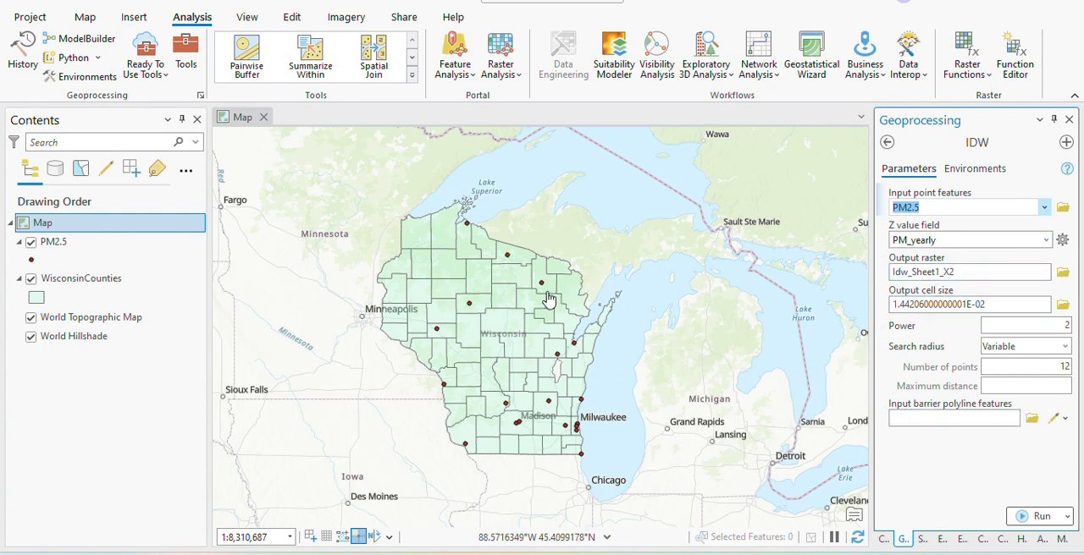
click(977, 176)
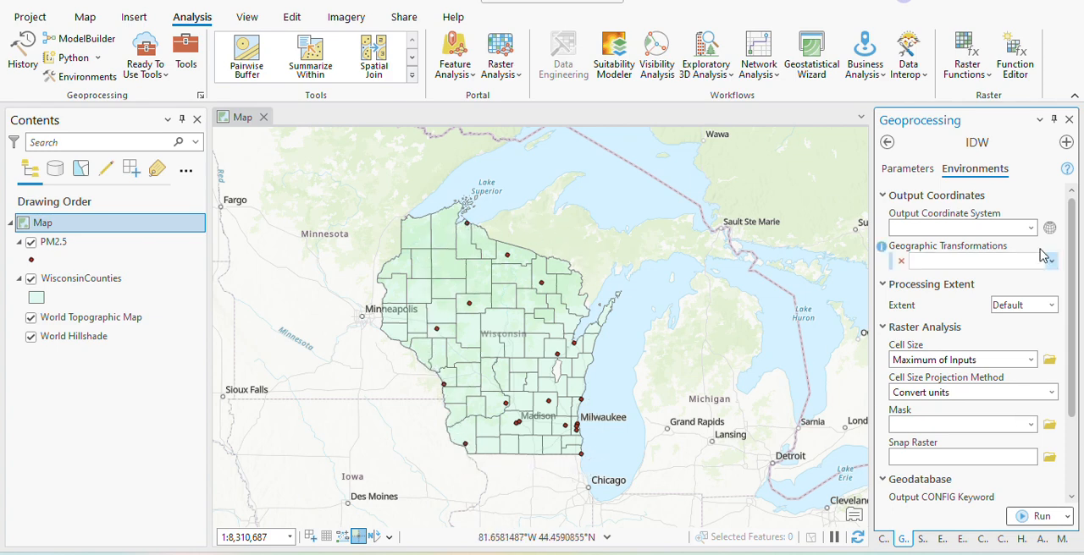
click(1040, 518)
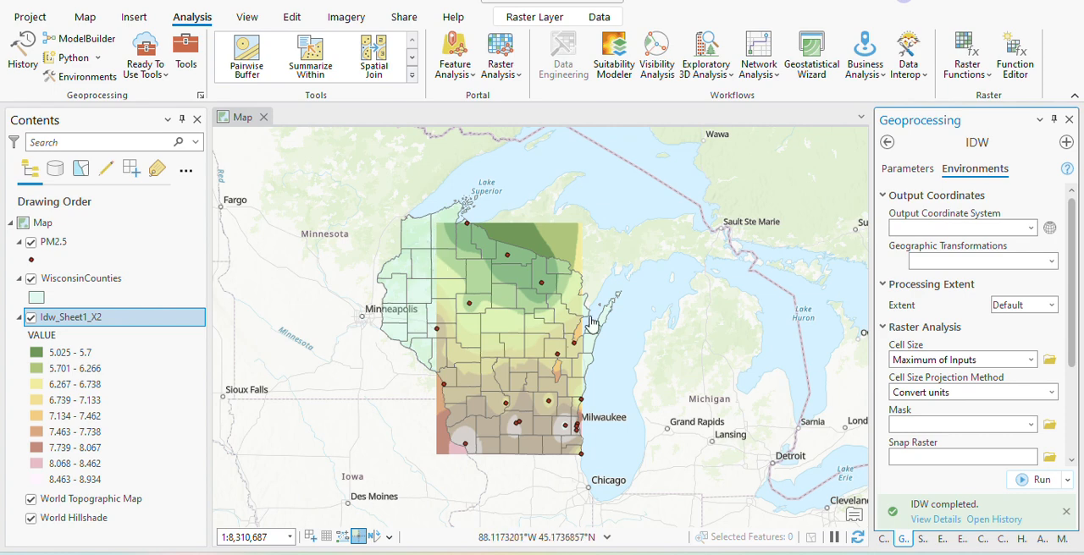
Set the IDW processing extent to match the WisconsinCounties layer and rerun the tool.
click(1051, 306)
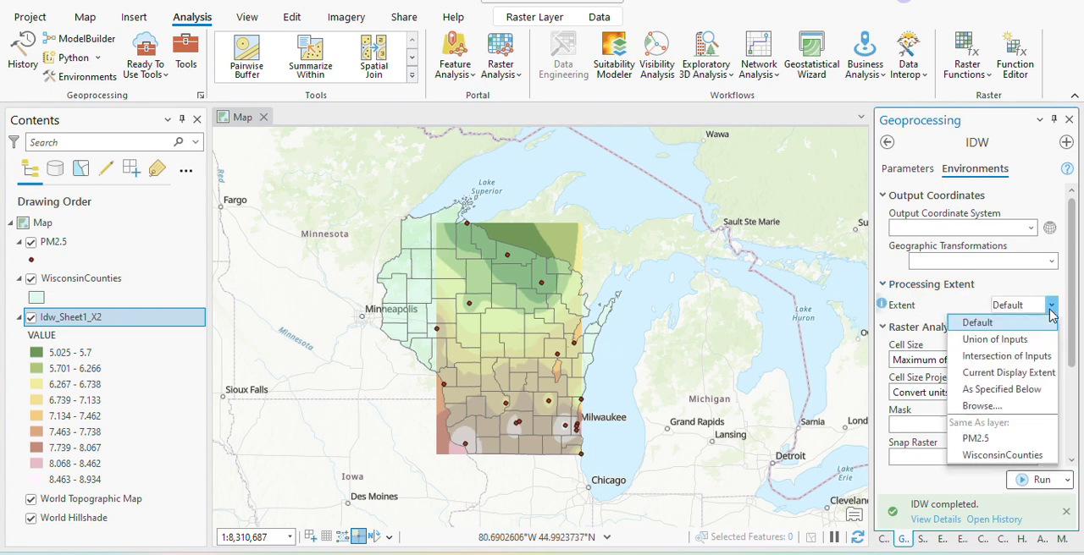
click(998, 457)
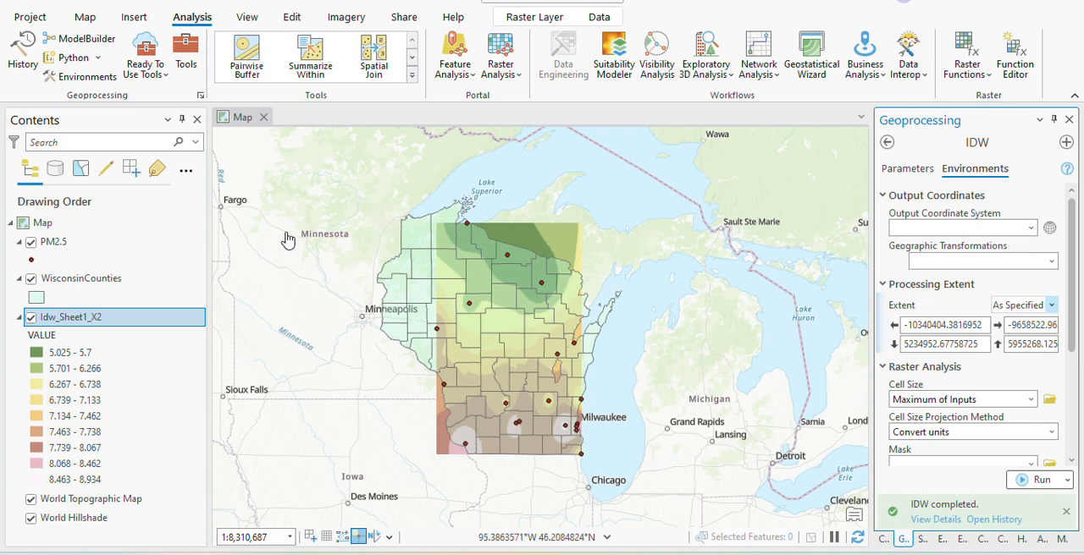
click(1039, 479)
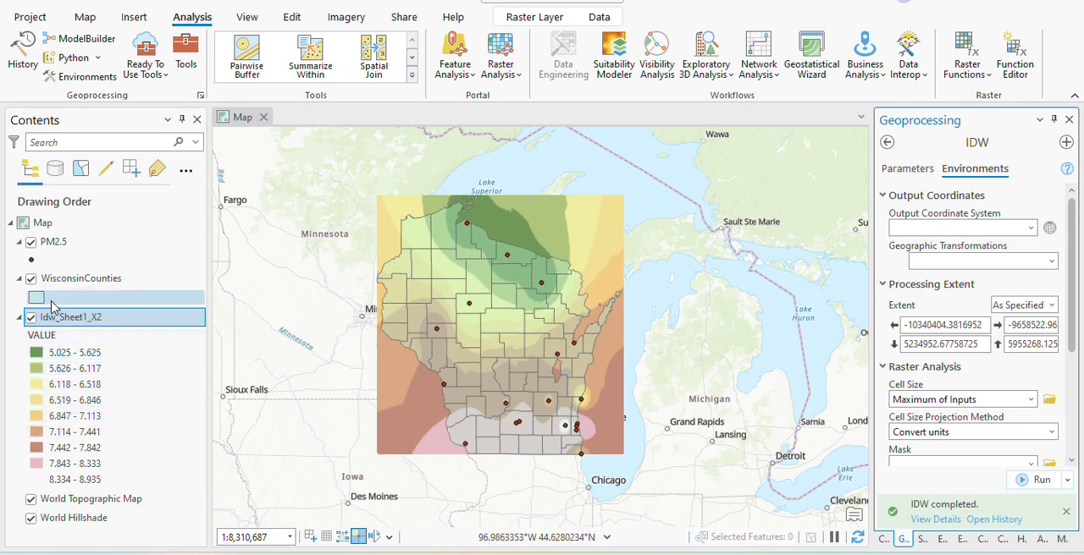
Set the fill color transparency of the WisconsinCounties polygon symbol to 9%.
click(38, 302)
right_click(79, 303)
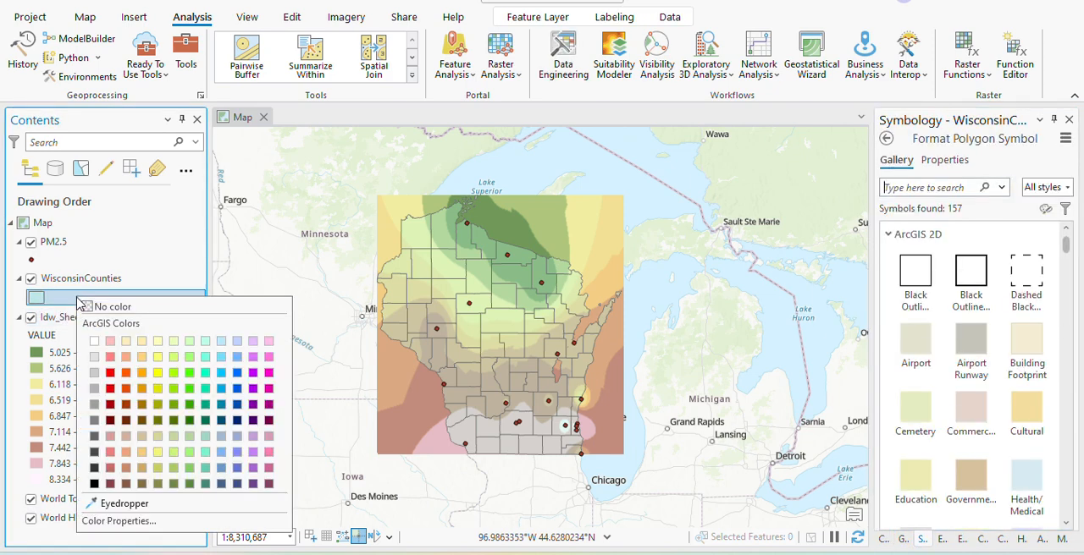
click(203, 521)
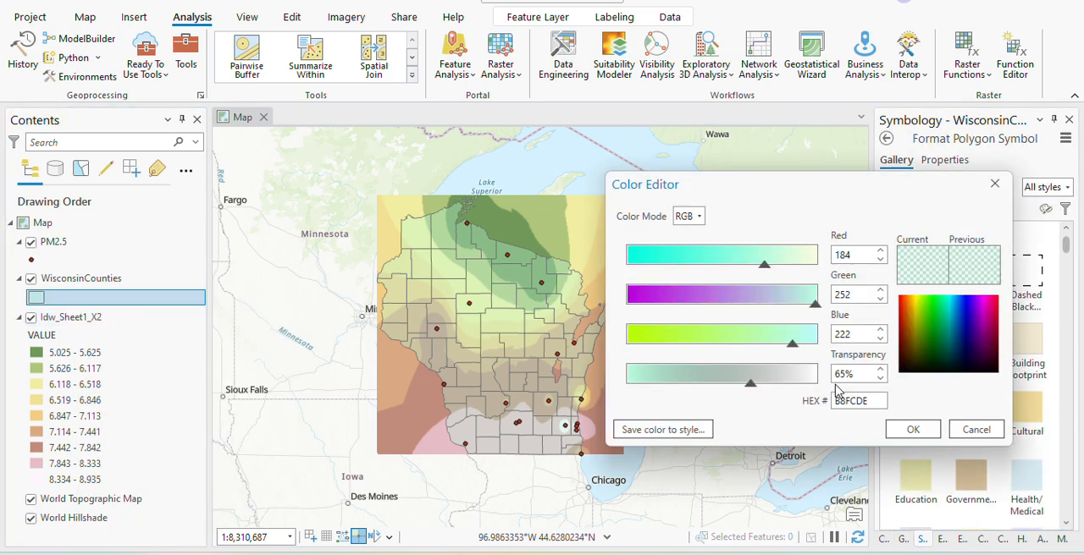
click(645, 385)
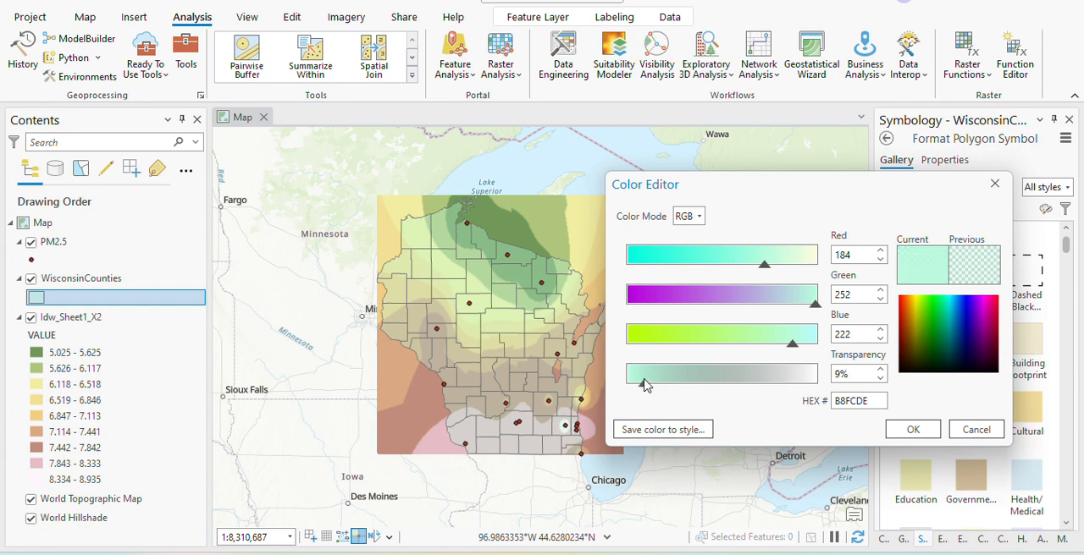
click(908, 427)
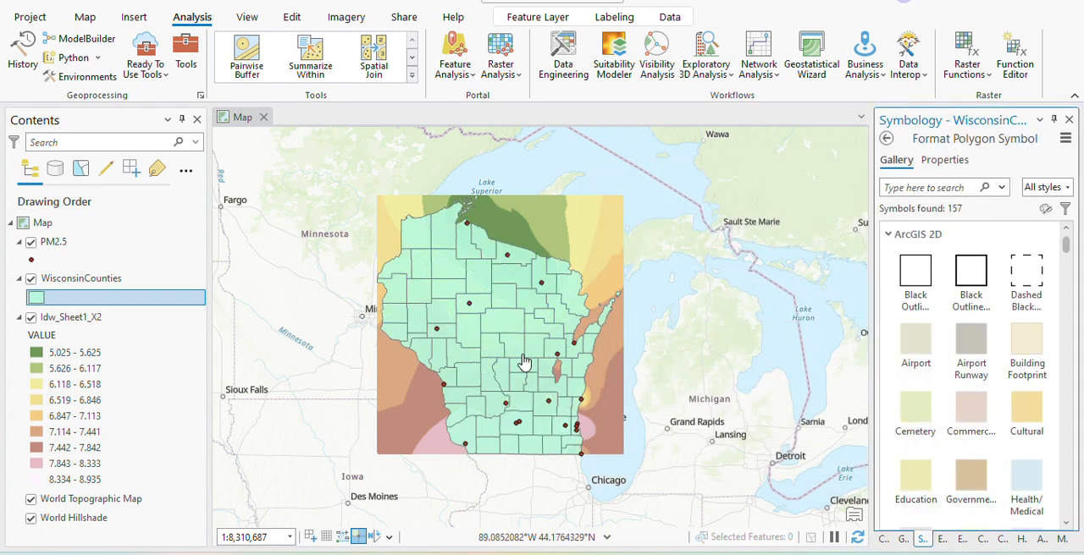
Set the WisconsinCounties fill transparency to 67% and return to the IDW tool's environment settings.
right_click(67, 299)
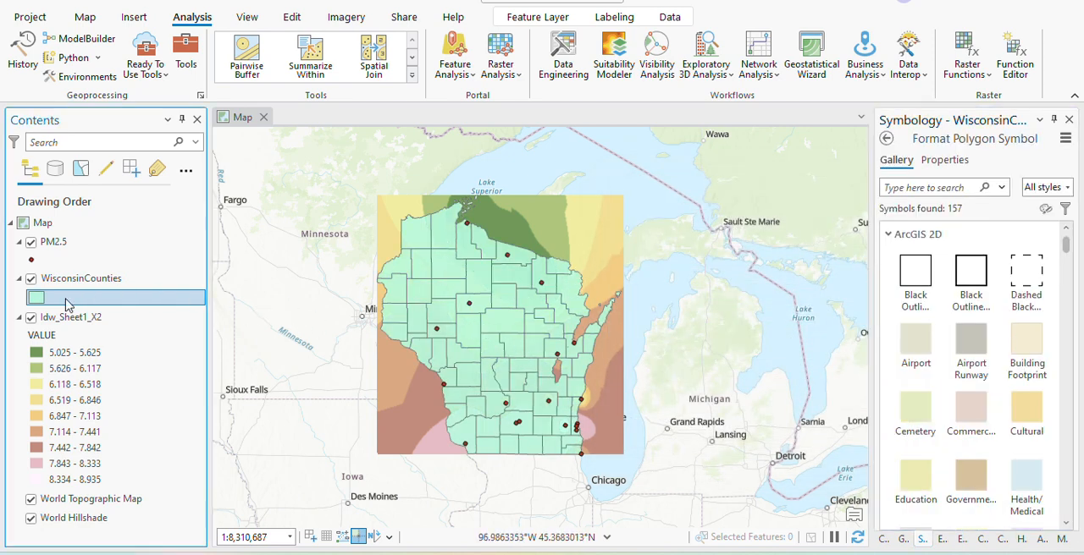
click(172, 526)
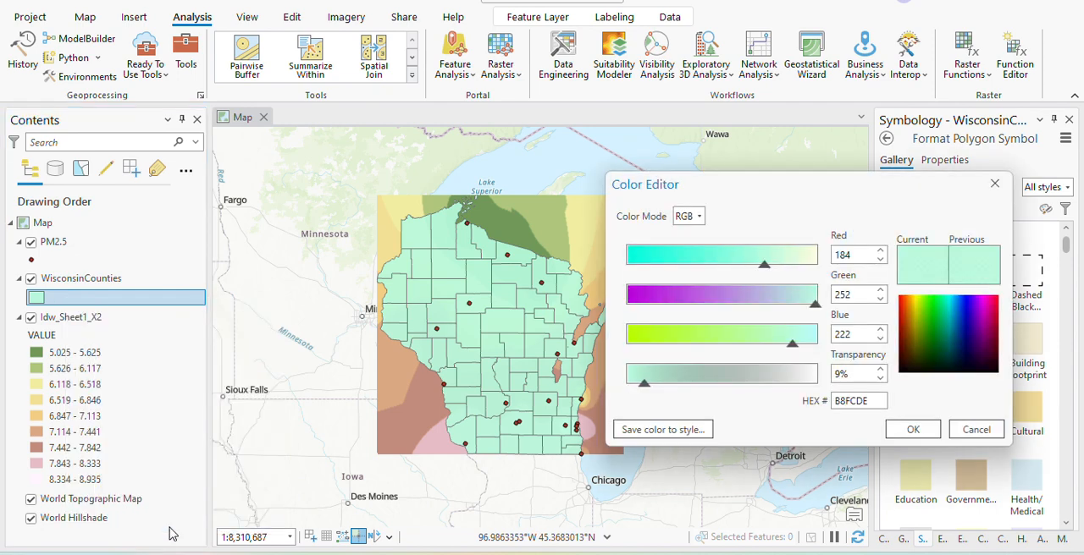
click(752, 379)
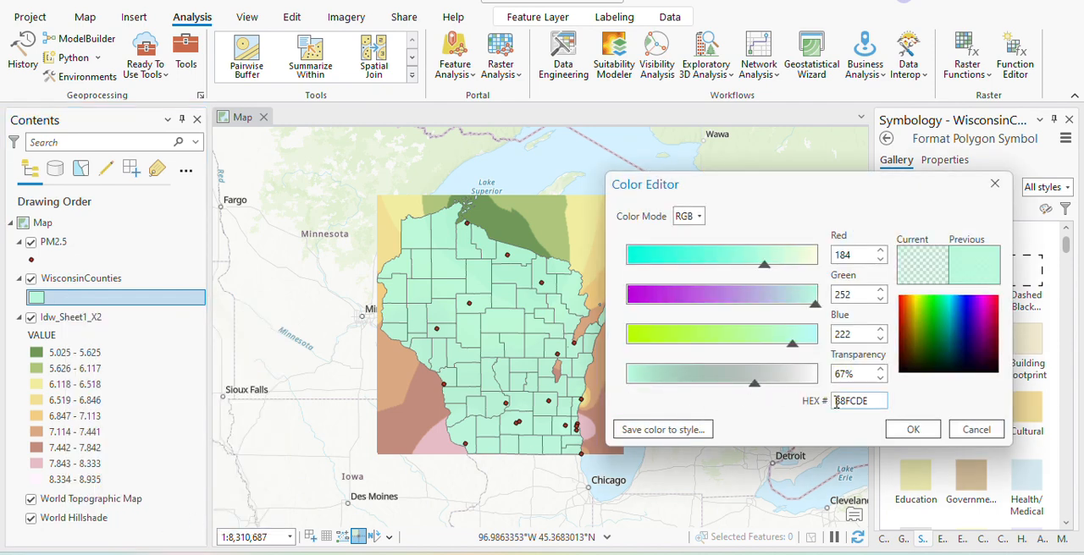
click(912, 430)
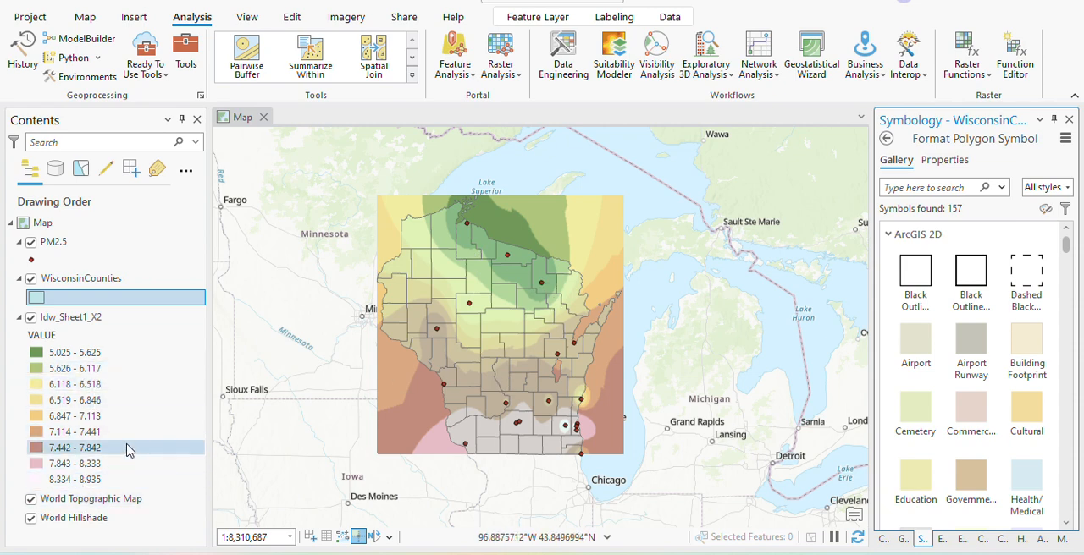
click(901, 540)
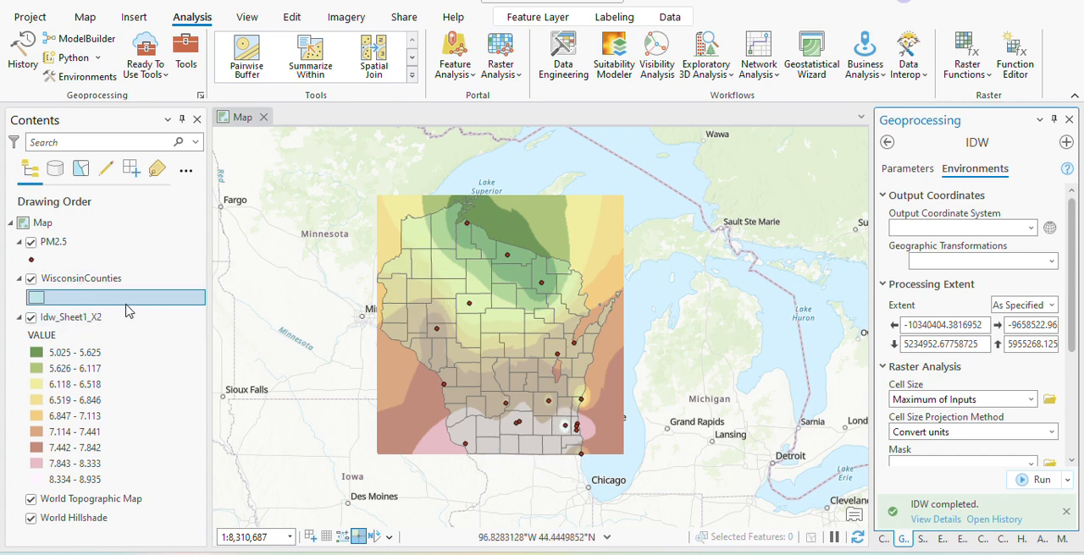
click(83, 277)
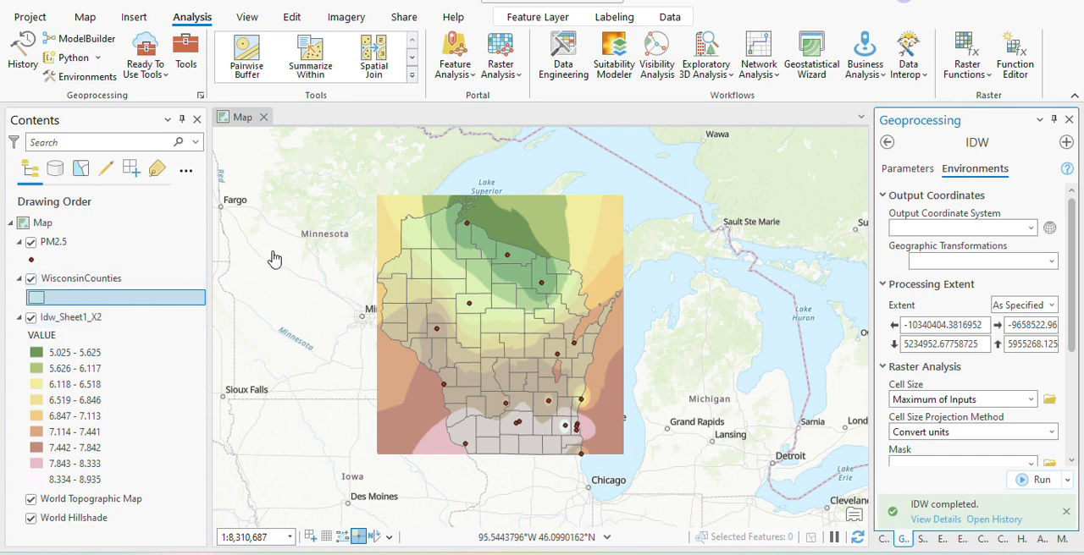